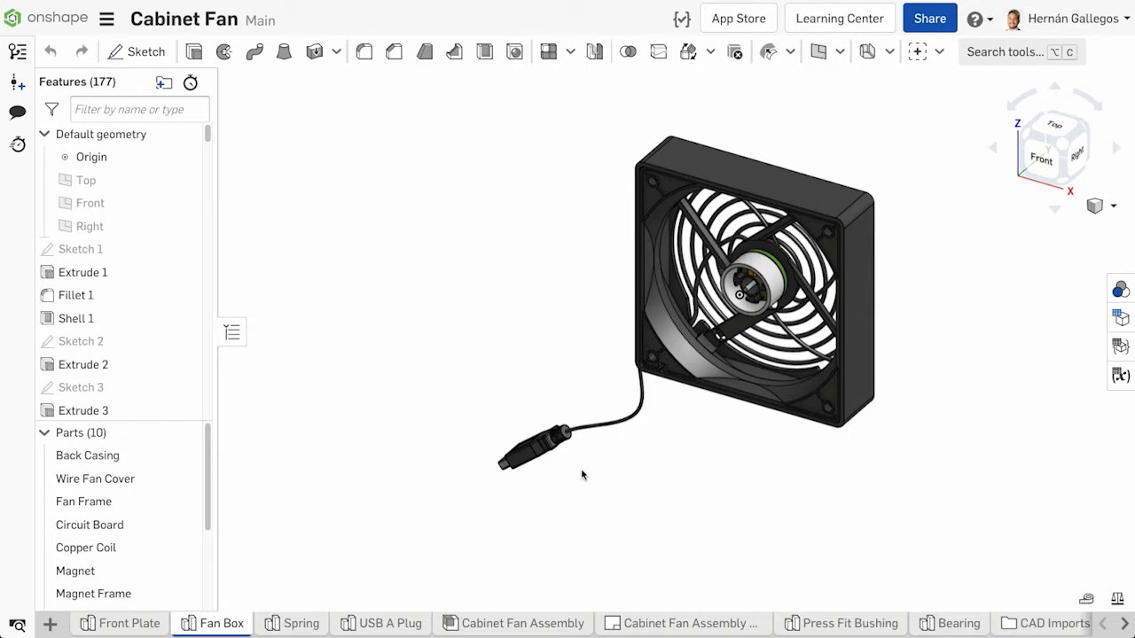
Show the feature filter's keyword list: :part, :type, :name, :folder and :variable.
{"action": "mouse_move", "coordinate": [211, 149]}
{"action": "left_mouse_down"}
{"action": "mouse_move", "coordinate": [206, 175]}
{"action": "mouse_move", "coordinate": [203, 142]}
{"action": "left_mouse_up"}
{"action": "left_click", "coordinate": [55, 111]}
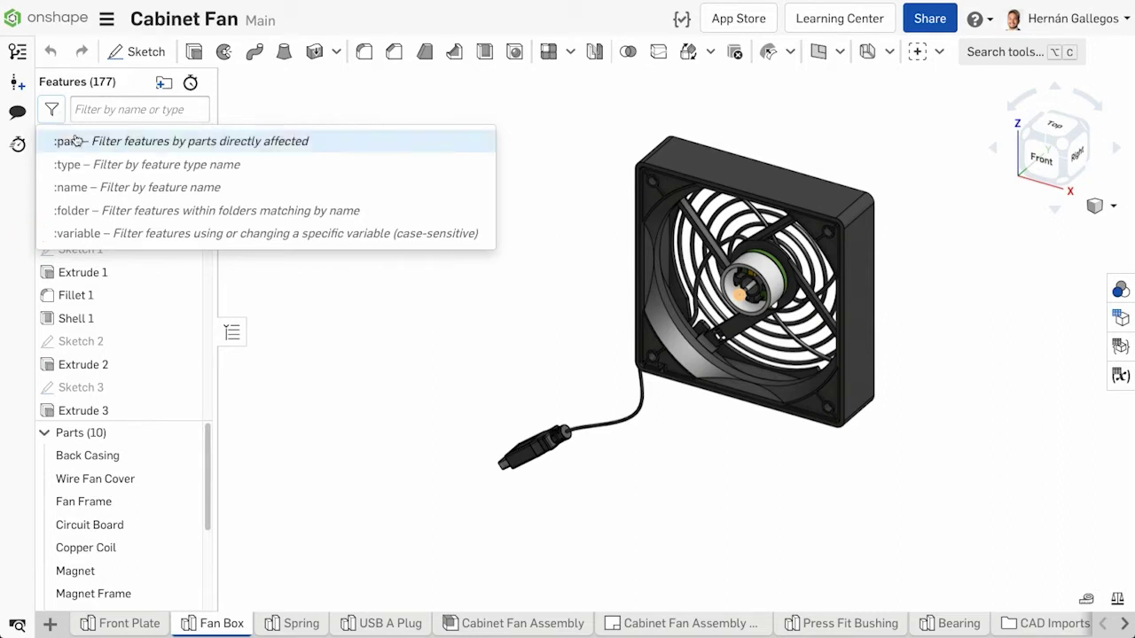
Filter the feature list with ':type extrude' to show only the 43 Extrude features.
{"action": "left_click", "coordinate": [73, 141]}
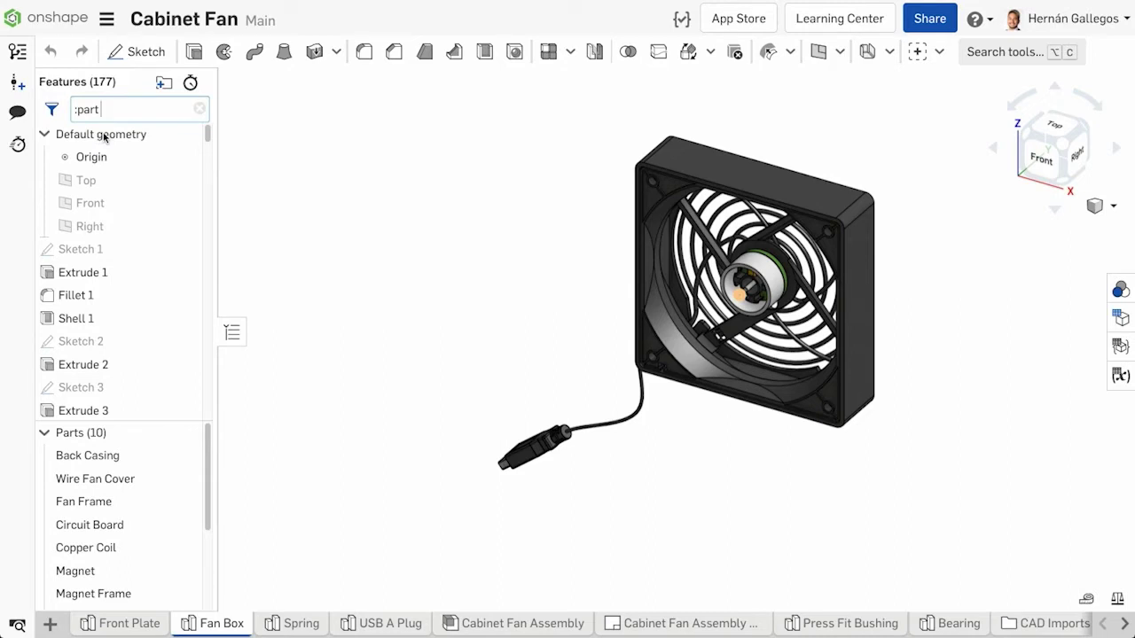
{"action": "left_click", "coordinate": [200, 108]}
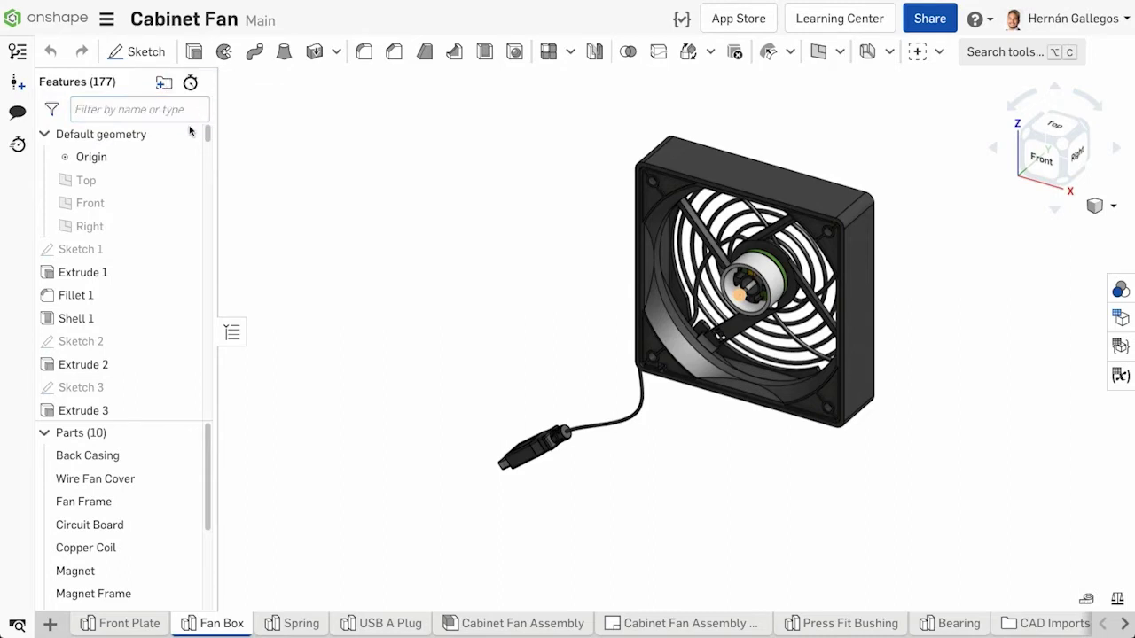
{"action": "left_click", "coordinate": [150, 114]}
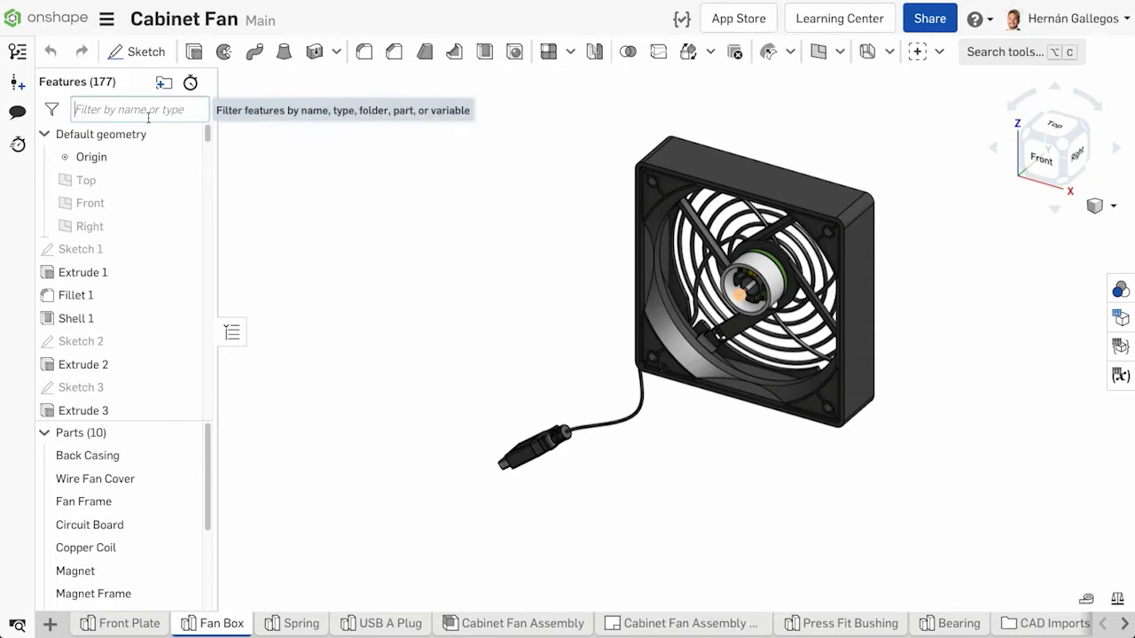
{"action": "type", "text": ":"}
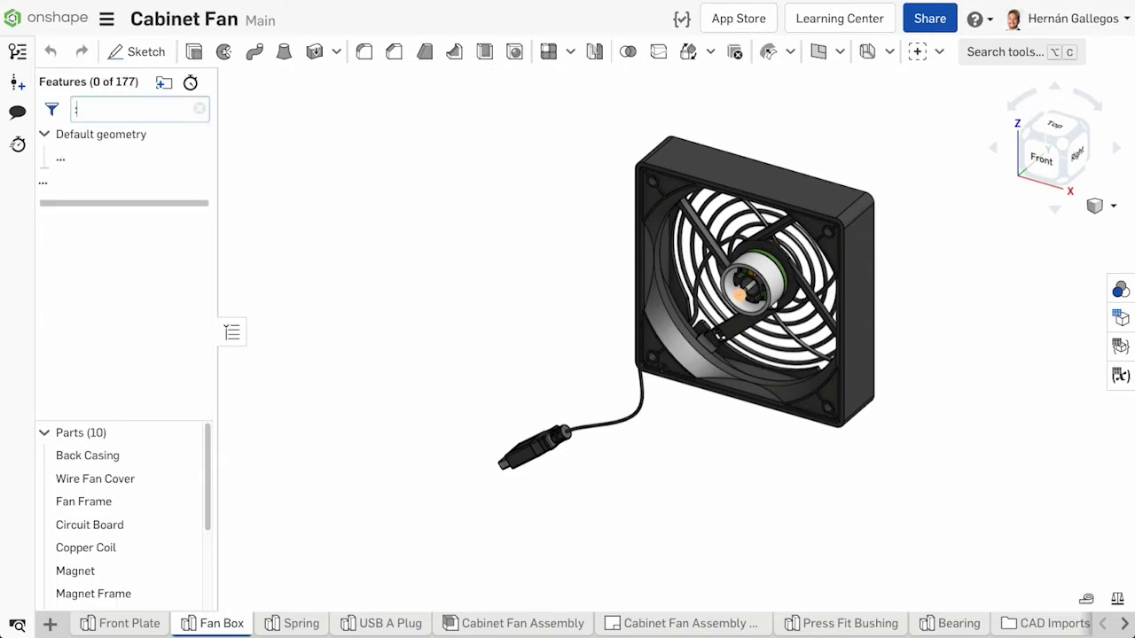
{"action": "type", "text": "type"}
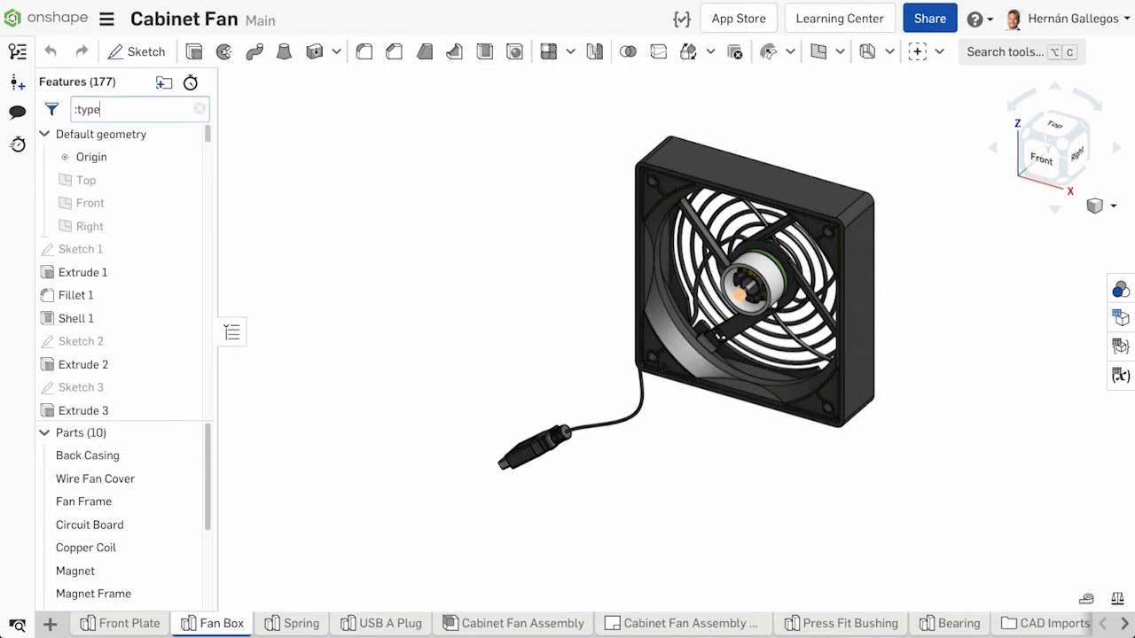
{"action": "type", "text": " extru"}
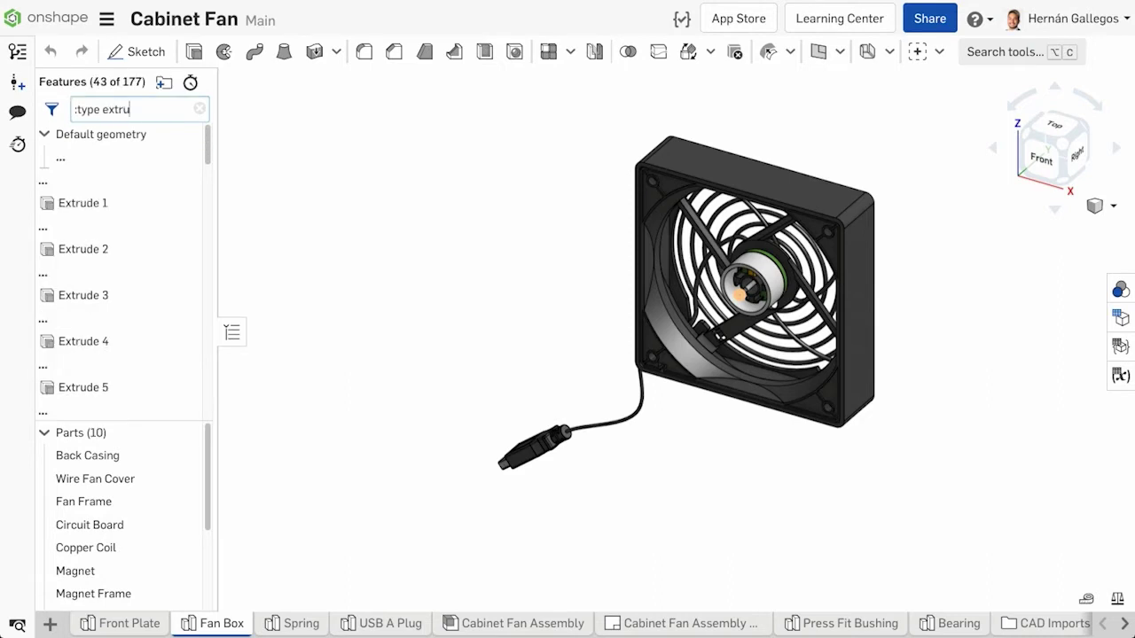
{"action": "type", "text": "de"}
{"action": "mouse_move", "coordinate": [207, 149]}
{"action": "left_mouse_down"}
{"action": "mouse_move", "coordinate": [207, 229]}
{"action": "mouse_move", "coordinate": [208, 142]}
{"action": "left_mouse_up"}
Change the filter to ':part Back Casing', matching 9 features.
{"action": "key", "text": "BackSpace"}
{"action": "key", "text": "BackSpace"}
{"action": "key", "text": "BackSpace"}
{"action": "key", "text": "BackSpace"}
{"action": "key", "text": "BackSpace"}
{"action": "key", "text": "BackSpace"}
{"action": "key", "text": "BackSpace"}
{"action": "key", "text": "BackSpace"}
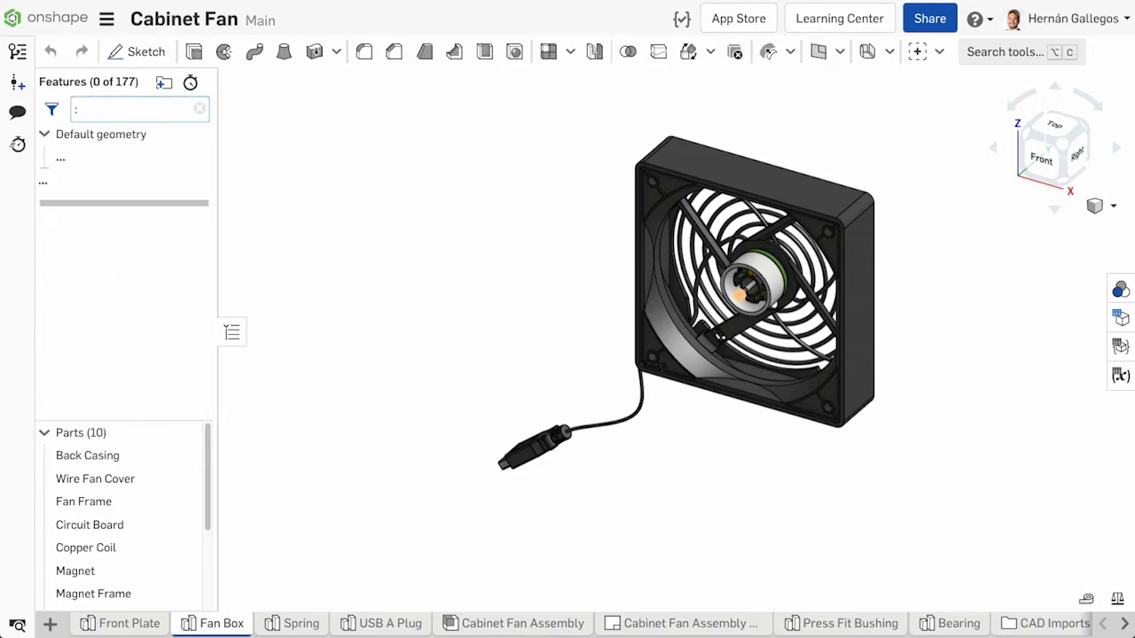
{"action": "type", "text": "part"}
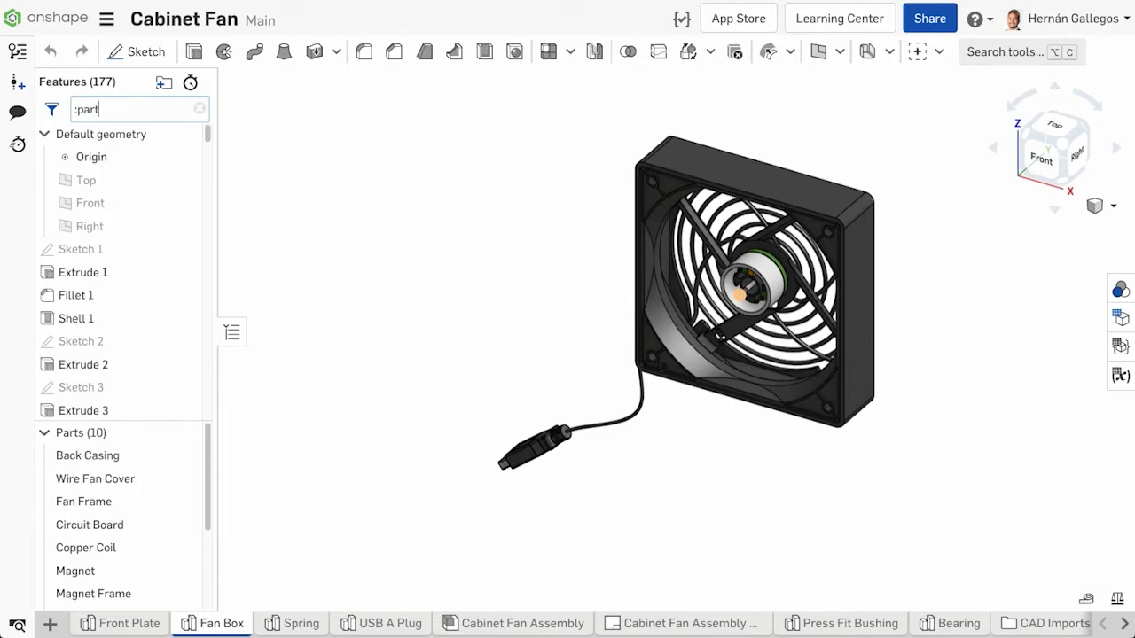
{"action": "type", "text": " Back"}
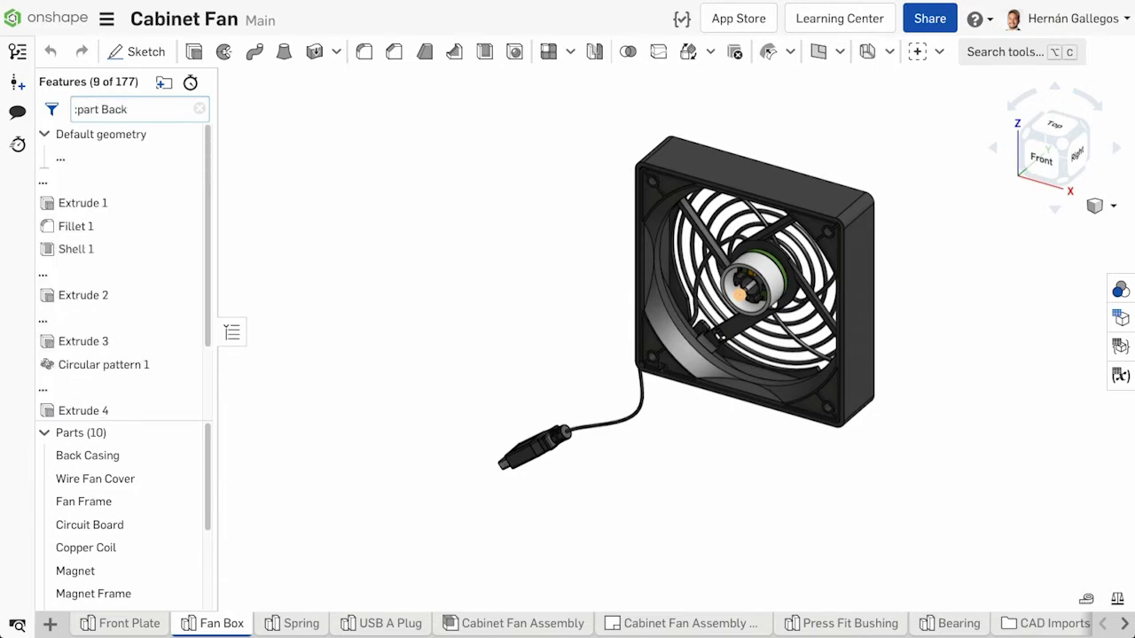
{"action": "type", "text": " Casing"}
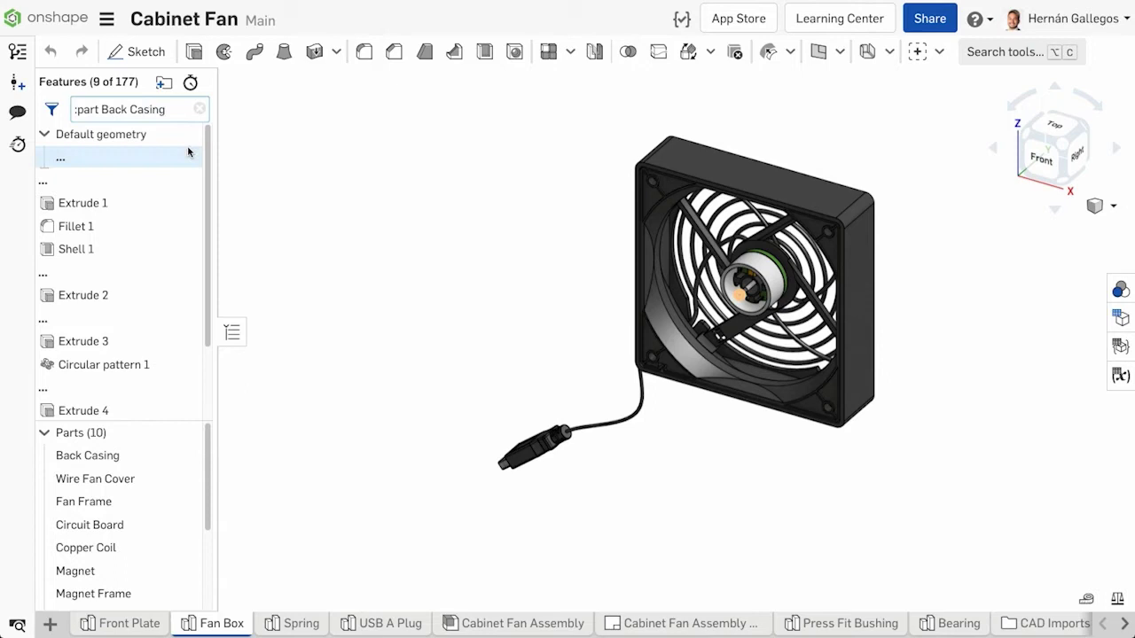
{"action": "scroll", "coordinate": [159, 177], "scroll_direction": "down", "scroll_amount": 1}
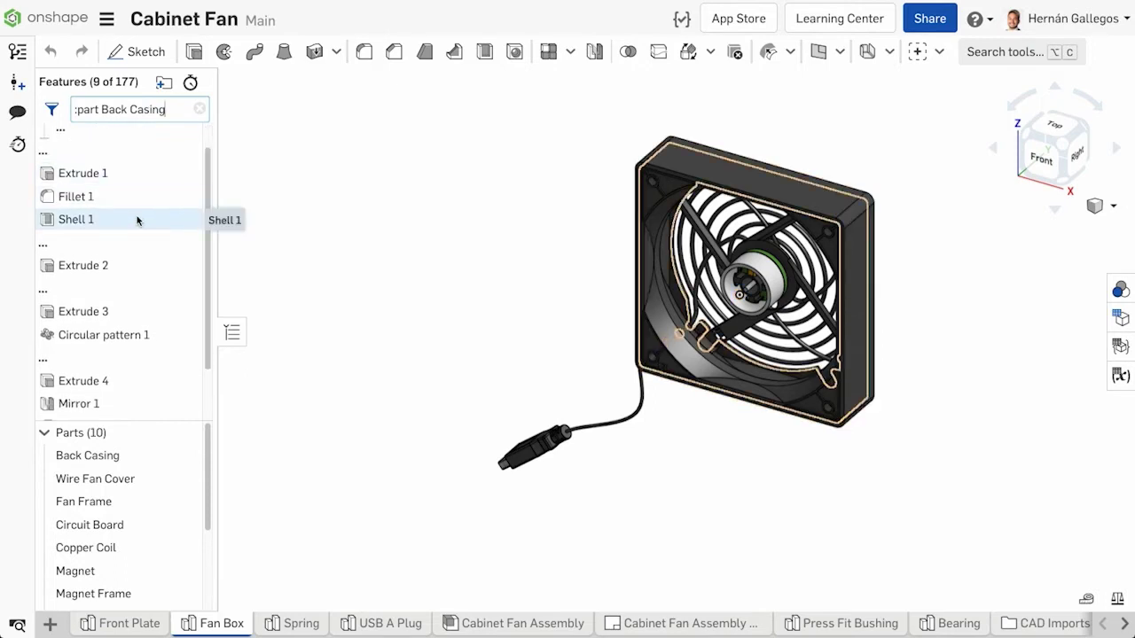
{"action": "scroll", "coordinate": [210, 257], "scroll_direction": "down", "scroll_amount": 2}
{"action": "scroll", "coordinate": [204, 226], "scroll_direction": "up", "scroll_amount": 3}
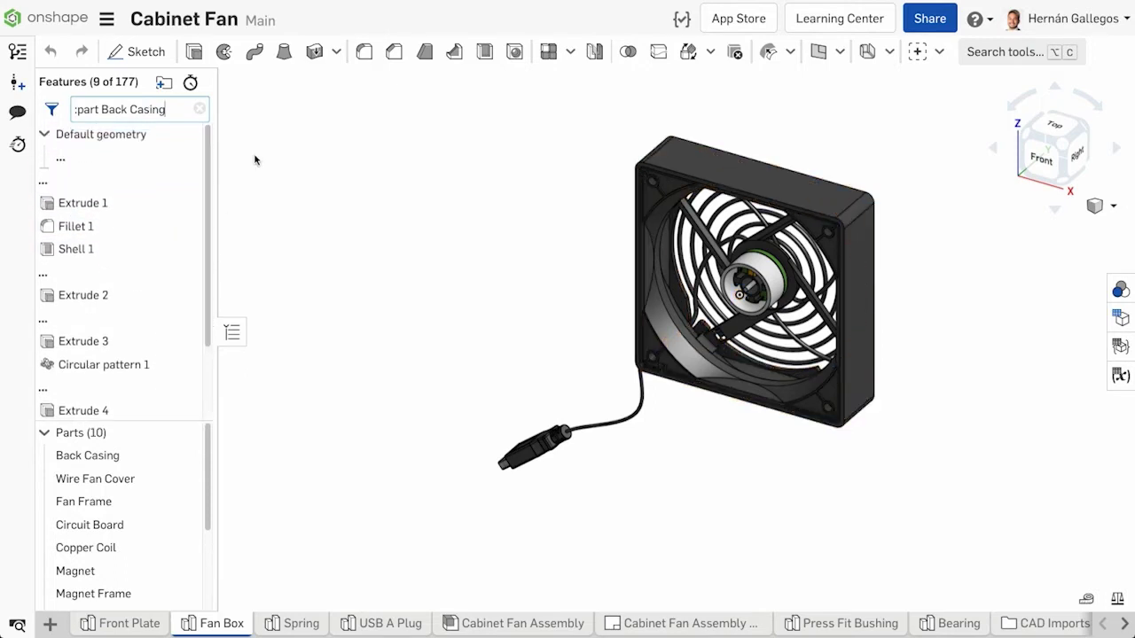
Replace the filter with ':allparts' to list the 82 features affecting all parts.
{"action": "left_click_drag", "start_coordinate": [167, 109], "coordinate": [72, 110]}
{"action": "type", "text": ":allparts"}
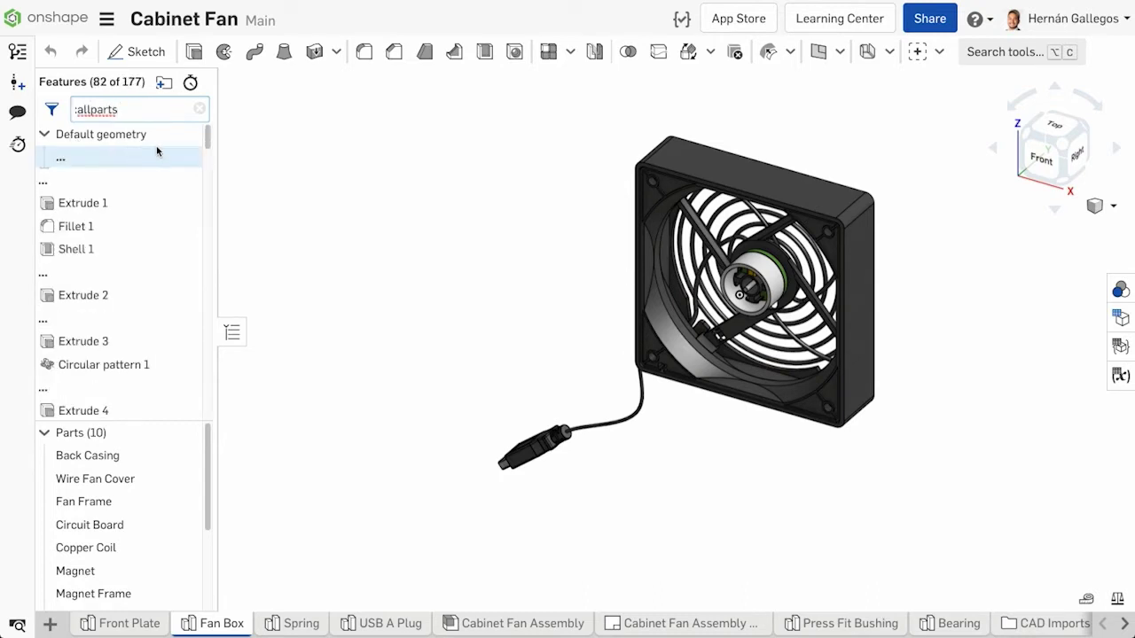
{"action": "left_click_drag", "start_coordinate": [206, 134], "coordinate": [200, 275]}
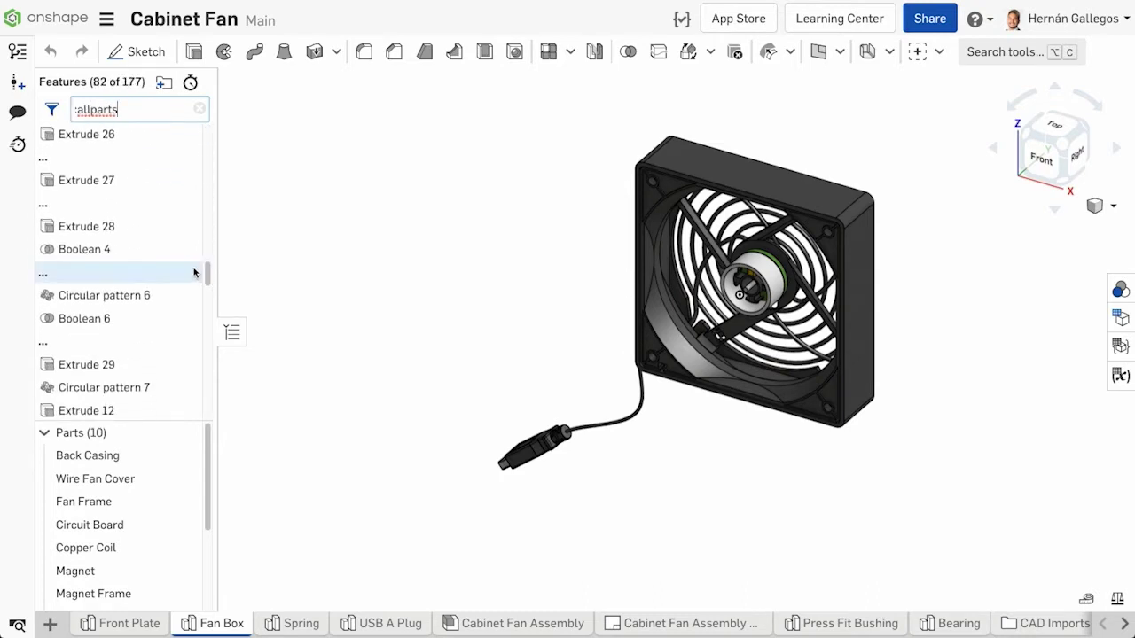
Open and re-confirm Extrude 28, then clear the ':allparts' filter to show all 177 features.
{"action": "double_click", "coordinate": [162, 229]}
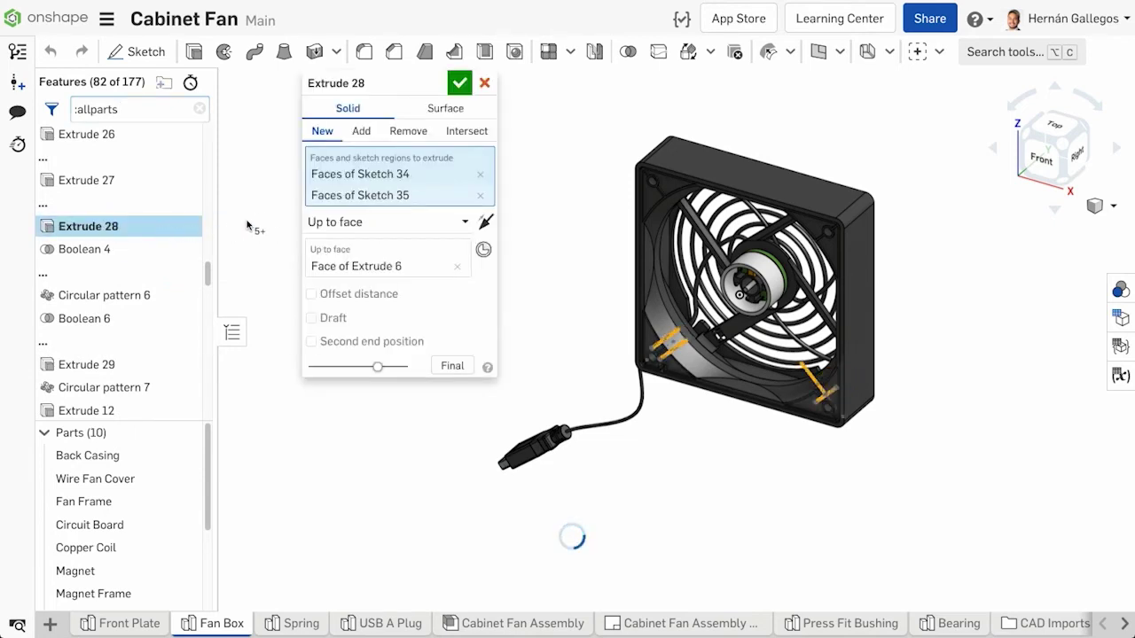
{"action": "left_click", "coordinate": [459, 84]}
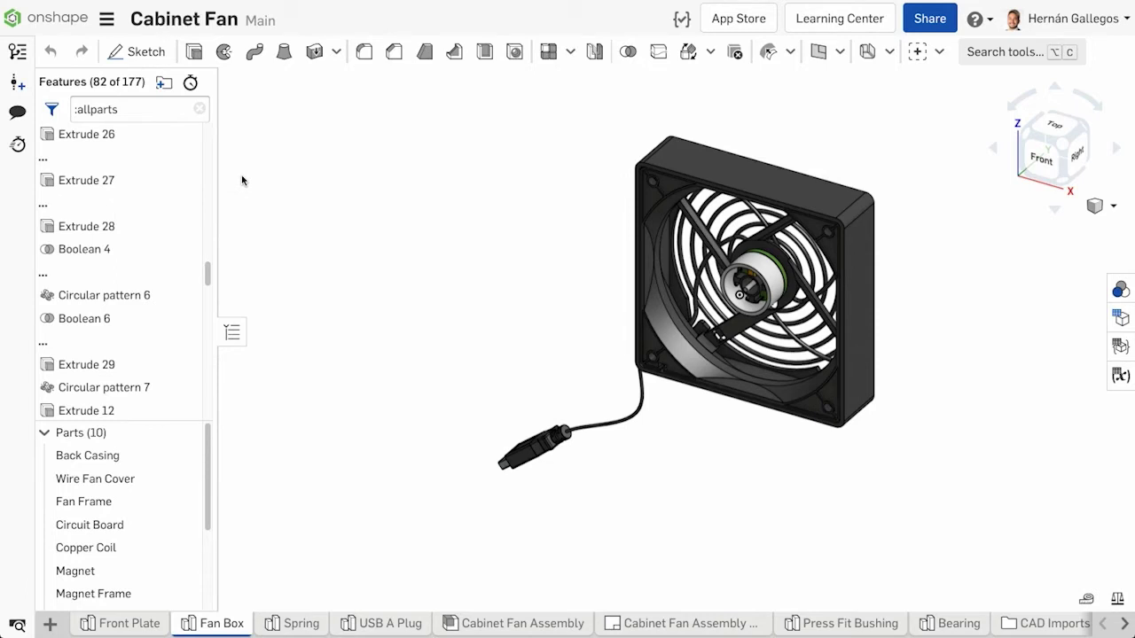
{"action": "left_click", "coordinate": [200, 108]}
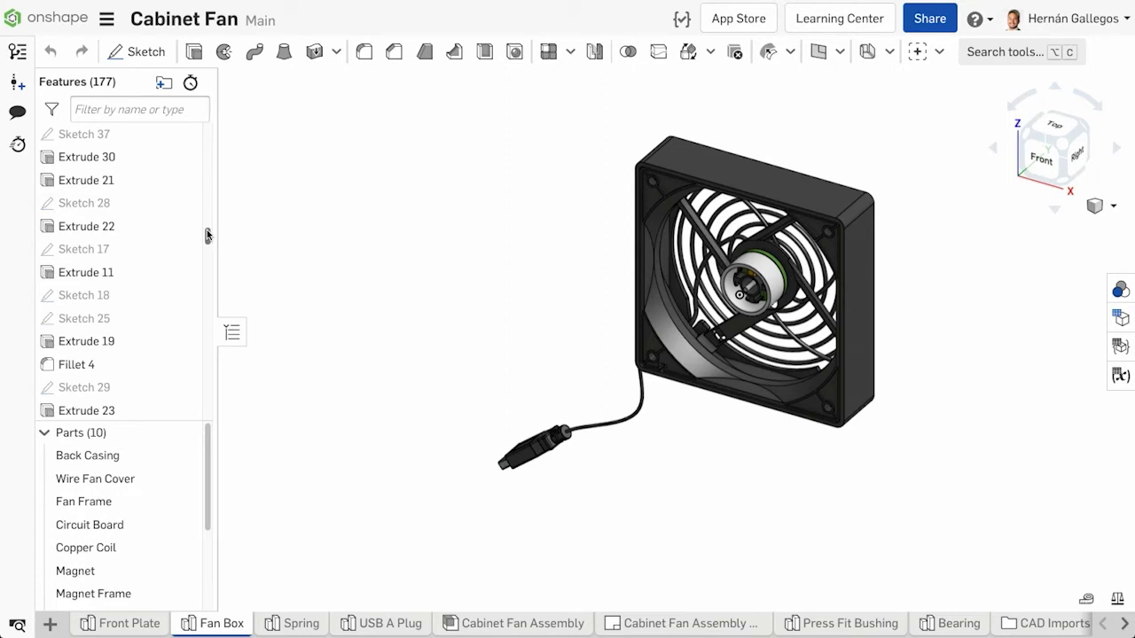
{"action": "mouse_move", "coordinate": [207, 231]}
{"action": "left_mouse_down"}
{"action": "mouse_move", "coordinate": [212, 264]}
{"action": "mouse_move", "coordinate": [215, 122]}
{"action": "left_mouse_up"}
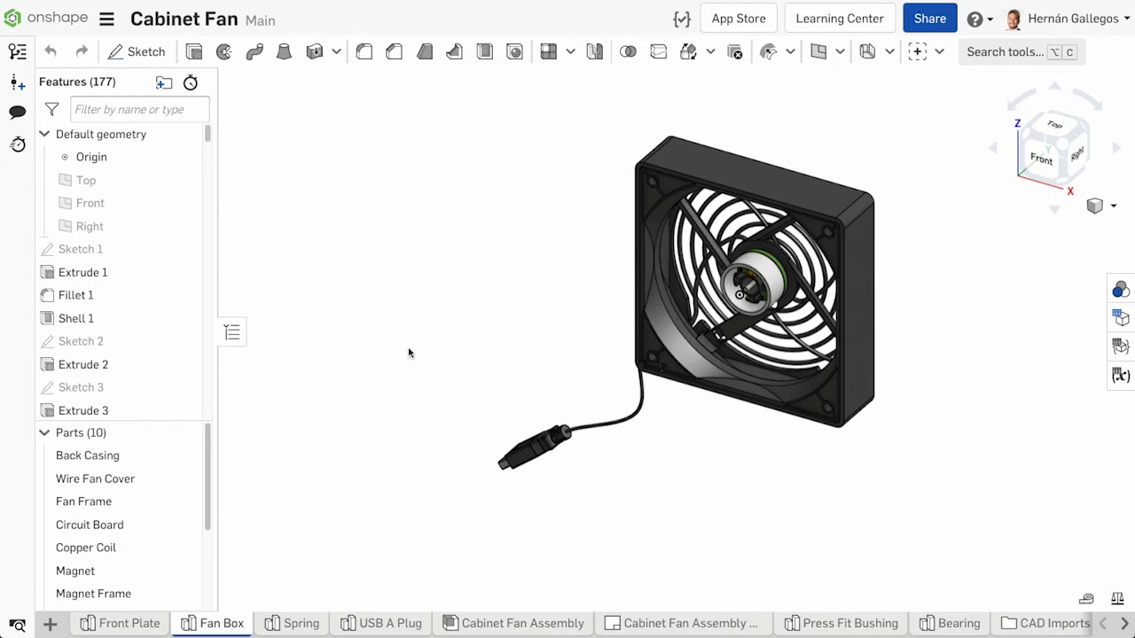
Group Sketch 1 through Shell 1 into a new 'Back Casing' folder and check its contents.
{"action": "left_click", "coordinate": [178, 250]}
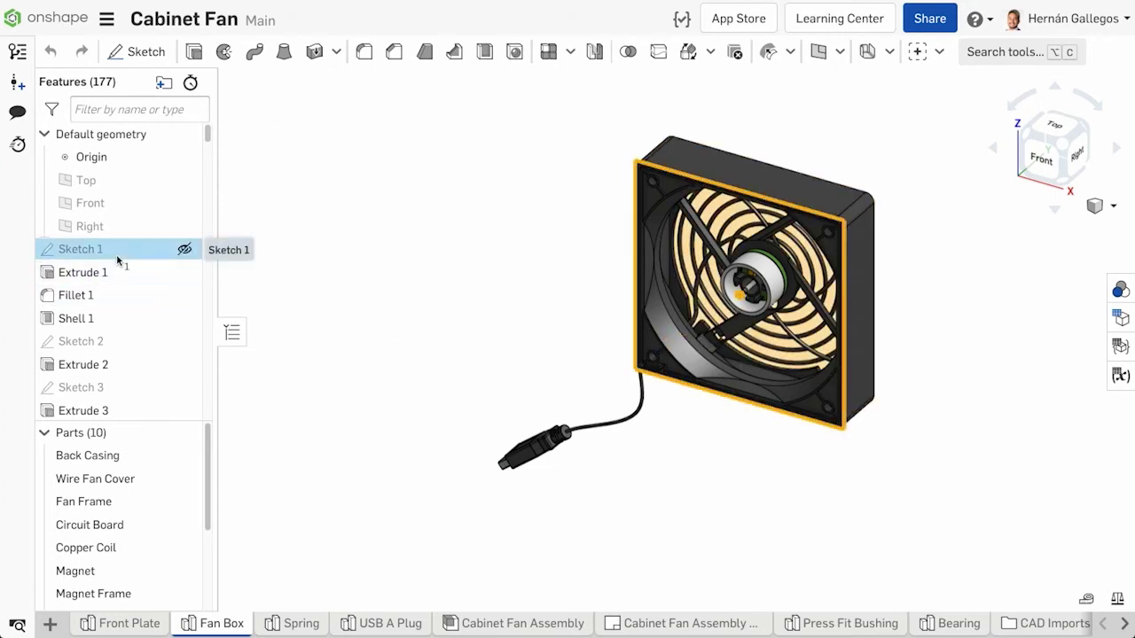
{"action": "left_click", "coordinate": [130, 318], "text": "shift"}
{"action": "right_click", "coordinate": [134, 318]}
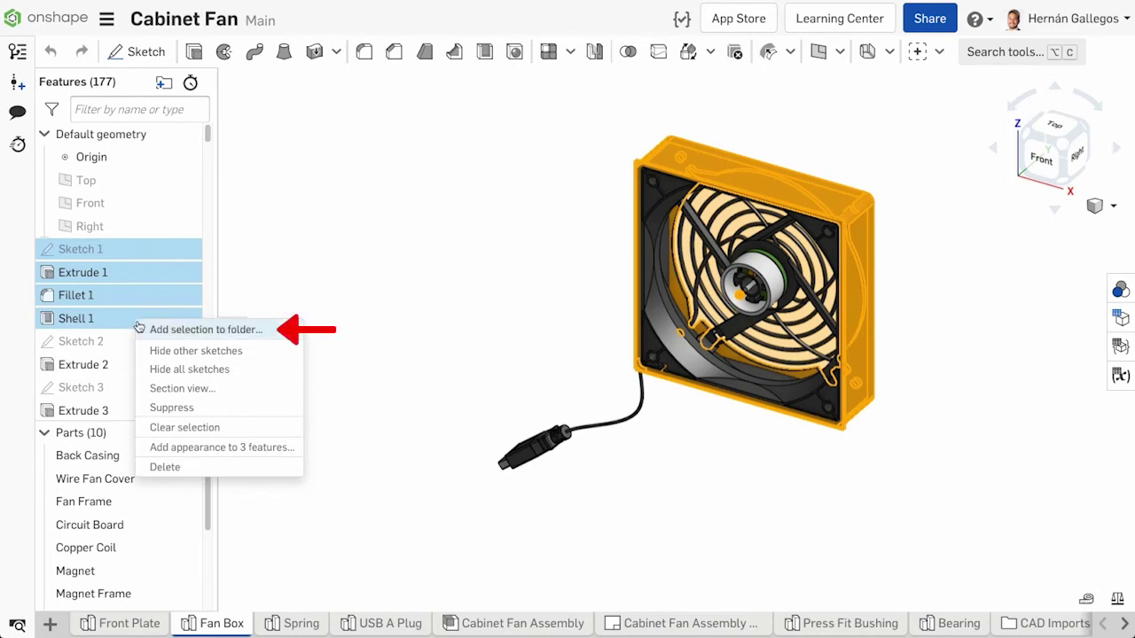
{"action": "left_click", "coordinate": [145, 330]}
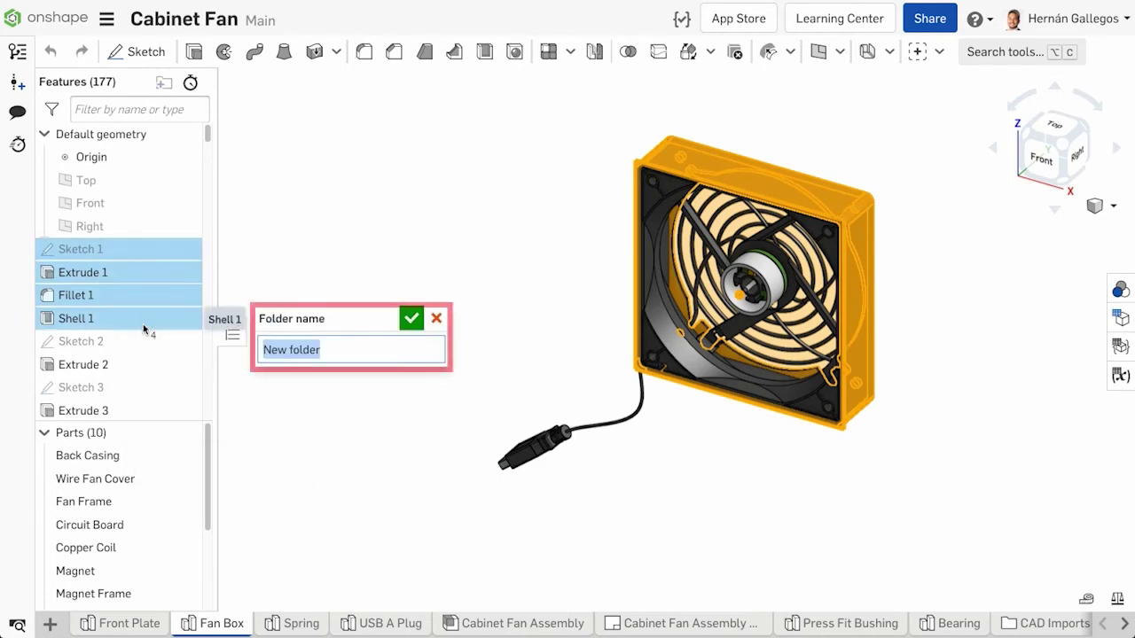
{"action": "type", "text": "Back Casing"}
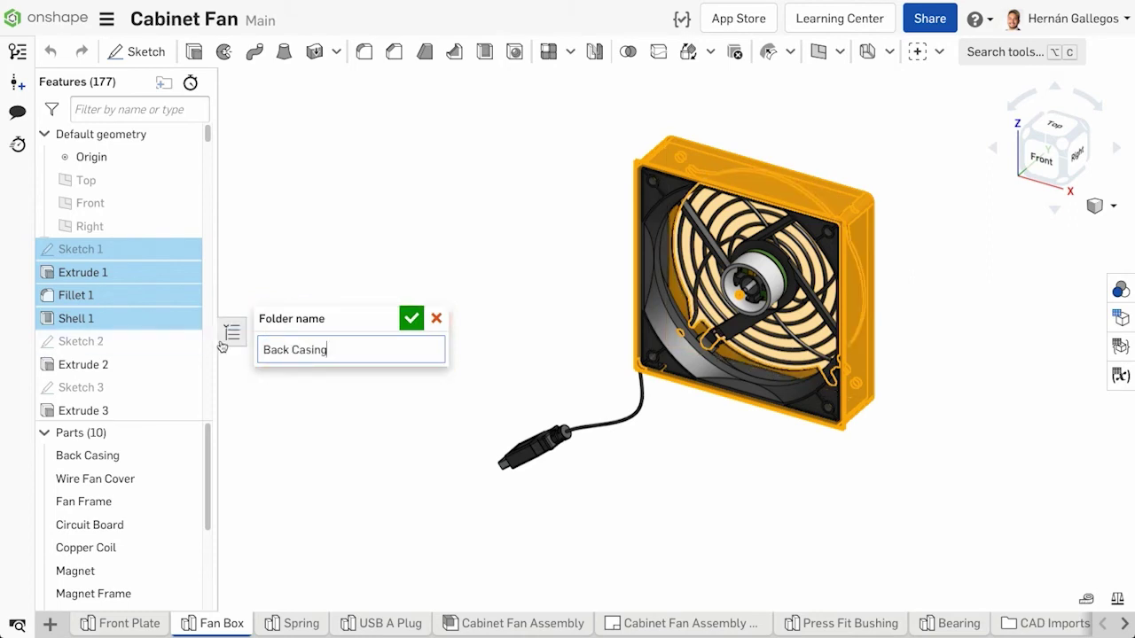
{"action": "left_click", "coordinate": [411, 320]}
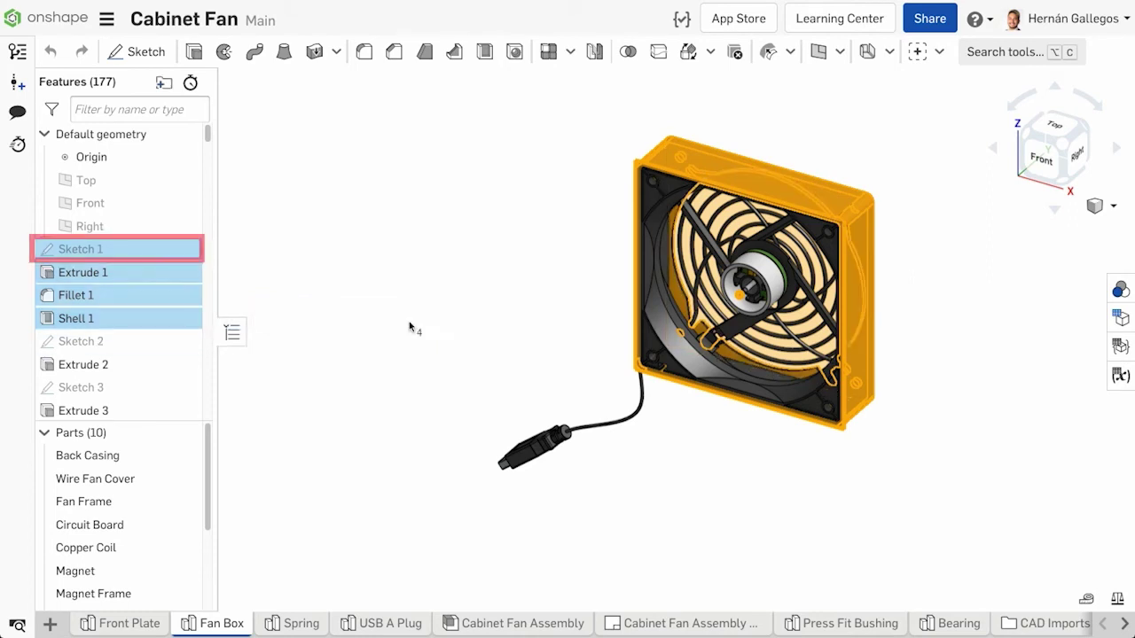
{"action": "left_click", "coordinate": [262, 274]}
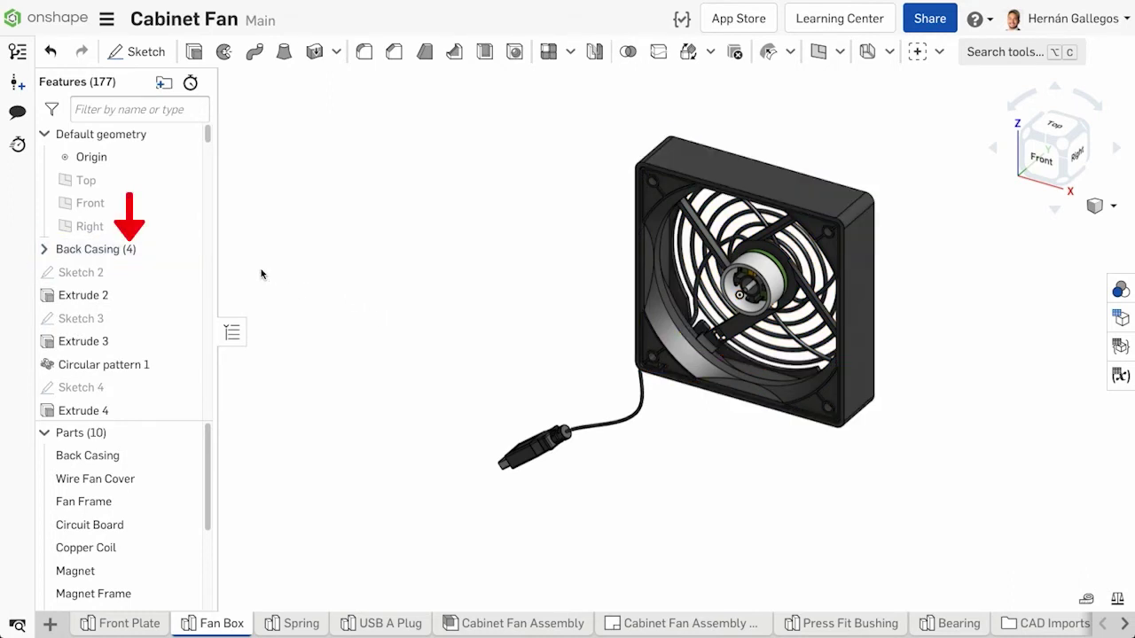
{"action": "left_click", "coordinate": [44, 251]}
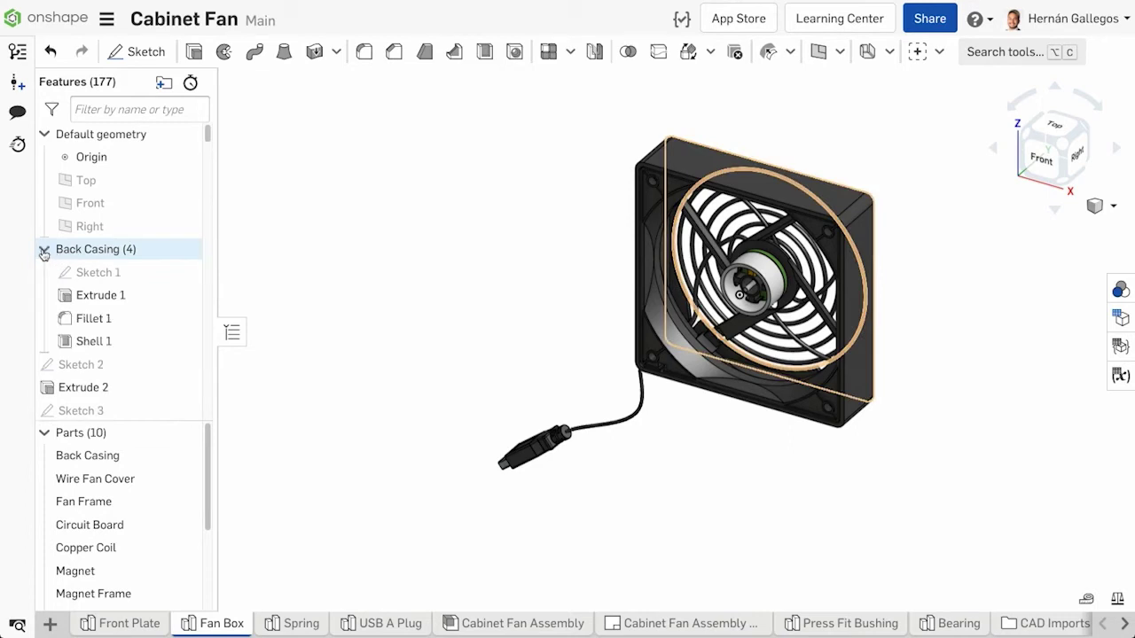
{"action": "left_click", "coordinate": [43, 252]}
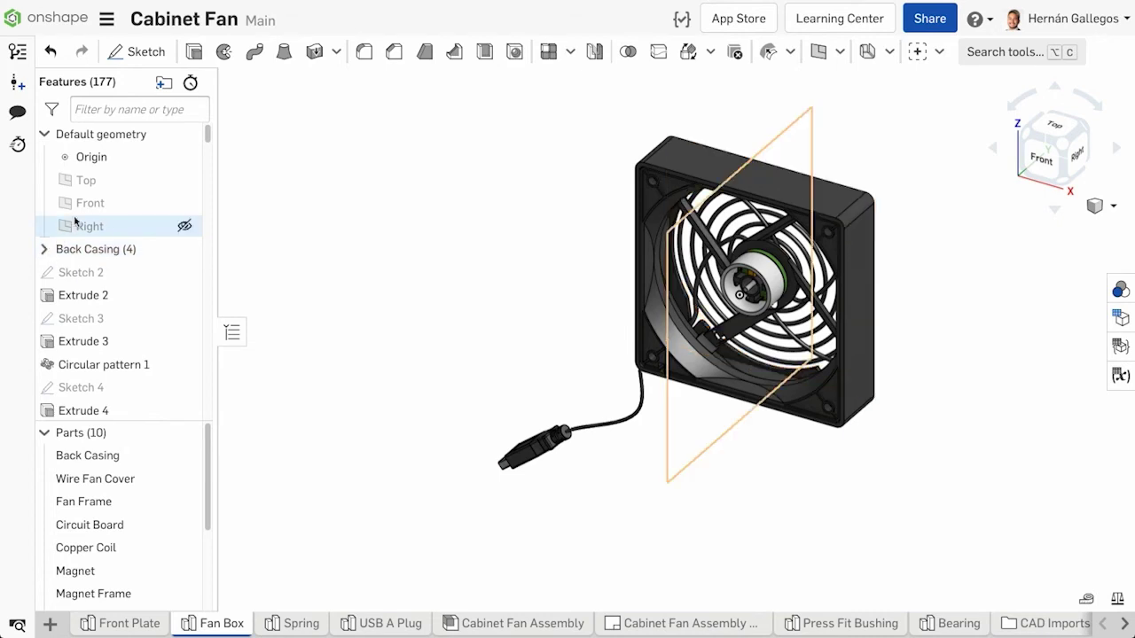
Create an empty 'Wire Fan Cover' folder at the end of the feature list, after Extrude 43.
{"action": "left_click", "coordinate": [162, 86]}
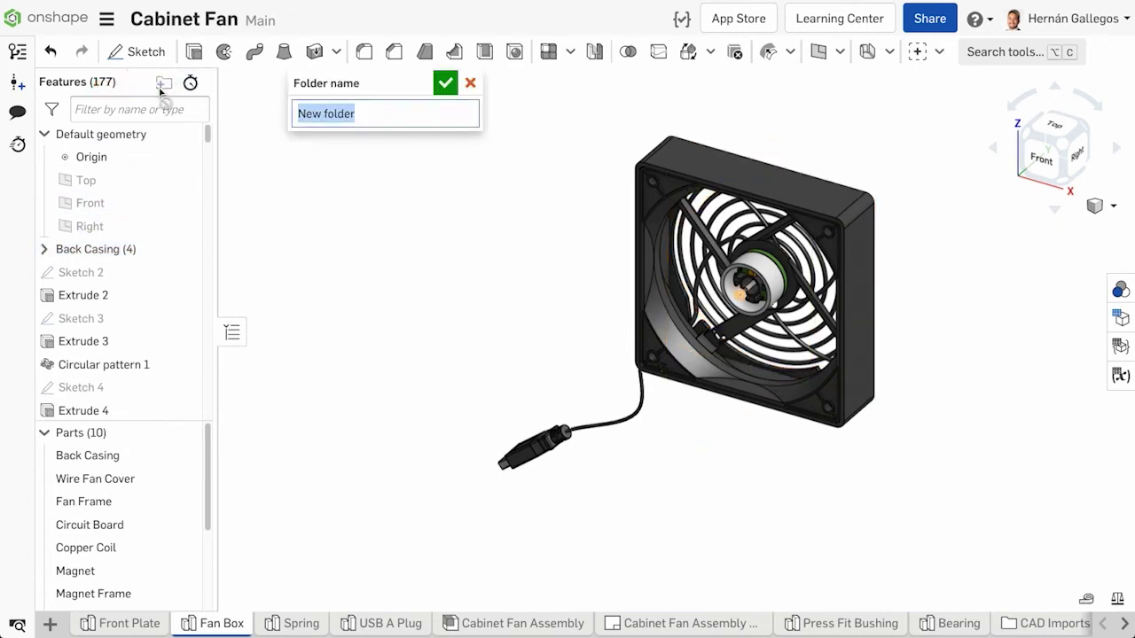
{"action": "type", "text": "W"}
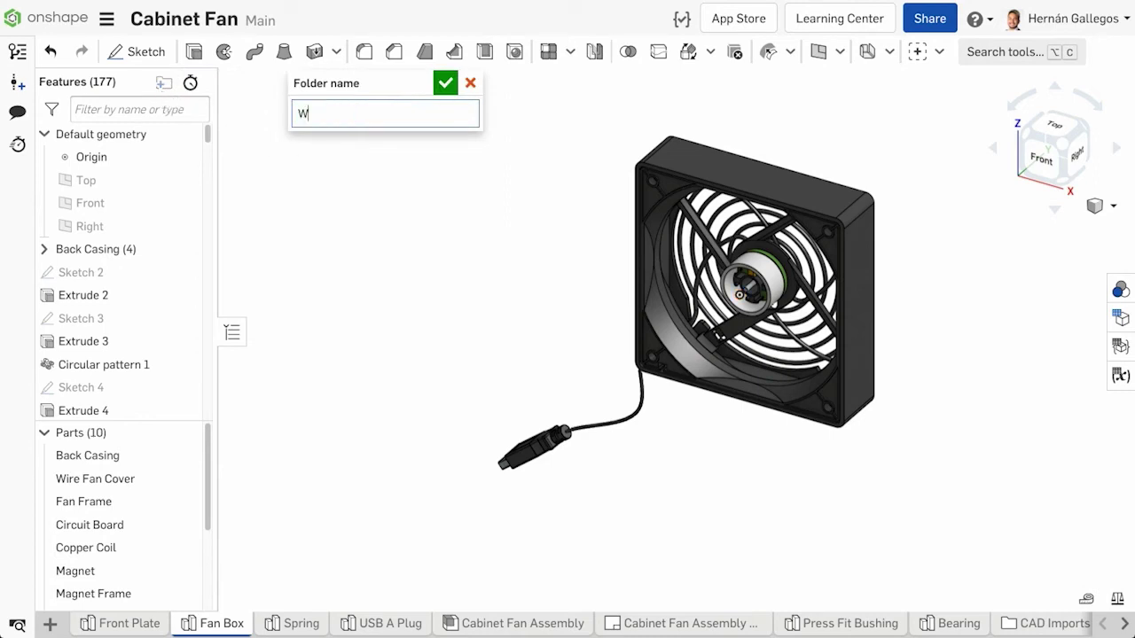
{"action": "type", "text": "ire Fan Cover"}
{"action": "key", "text": "Return"}
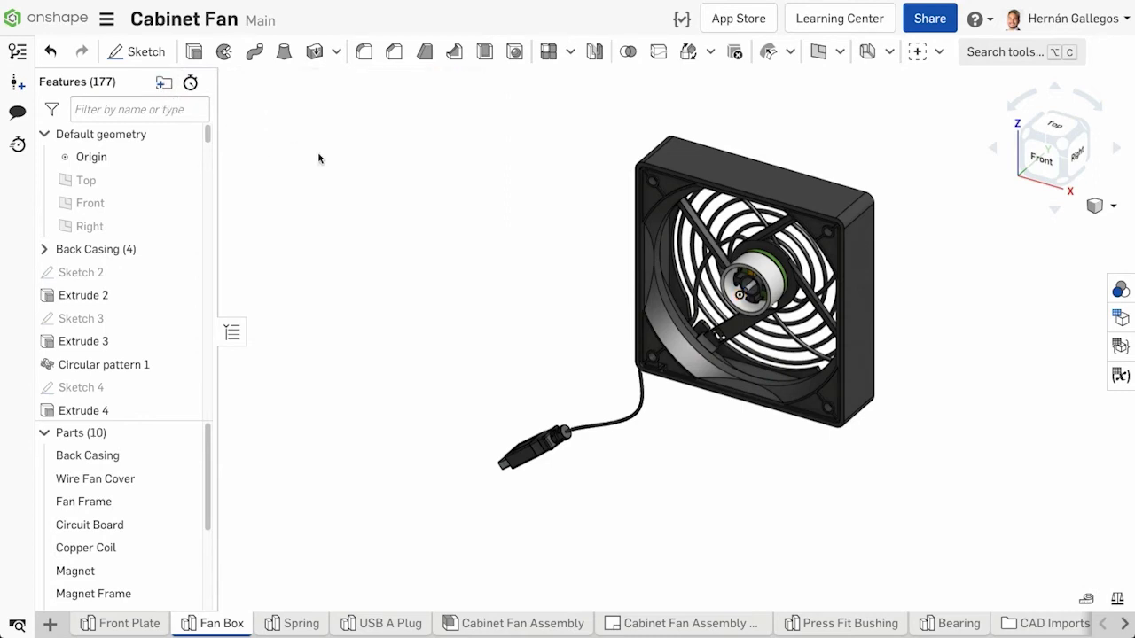
{"action": "left_click_drag", "start_coordinate": [210, 139], "coordinate": [183, 403]}
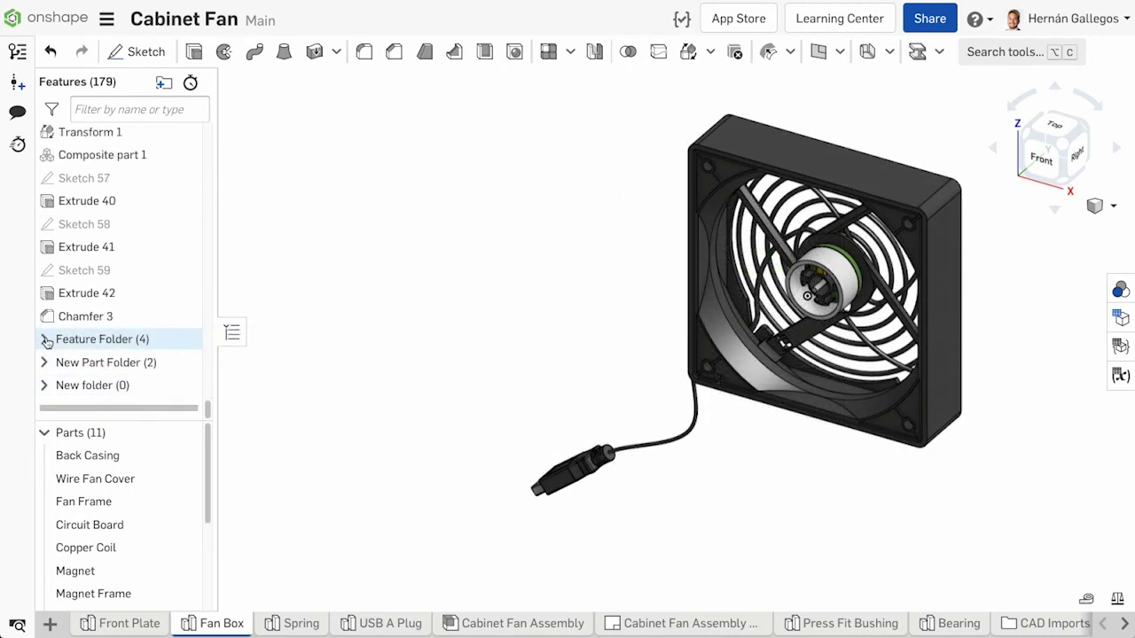
Move Chamfer 3 into and back out of Feature Folder, then unpack Feature Folder.
{"action": "left_click", "coordinate": [44, 338]}
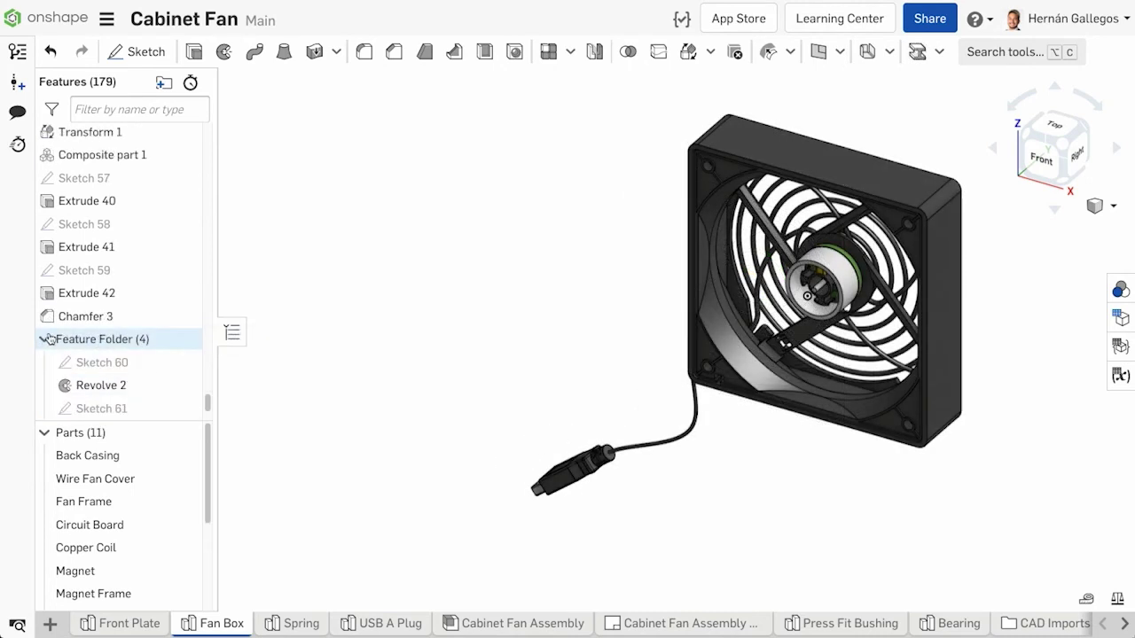
{"action": "left_click_drag", "start_coordinate": [78, 321], "coordinate": [85, 358]}
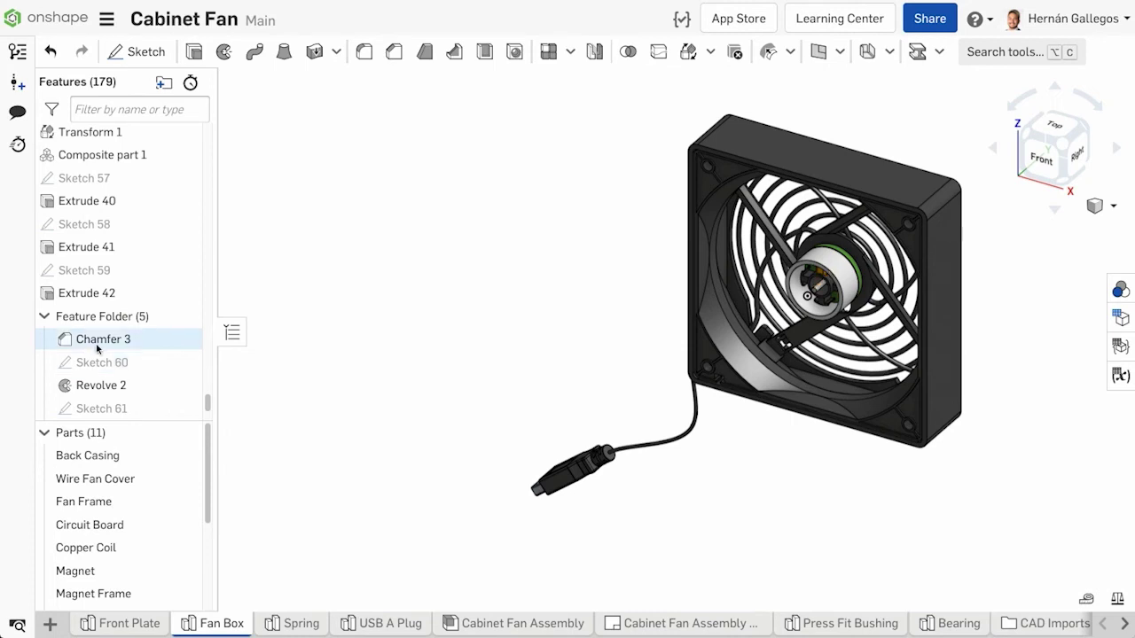
{"action": "left_click_drag", "start_coordinate": [97, 339], "coordinate": [96, 318]}
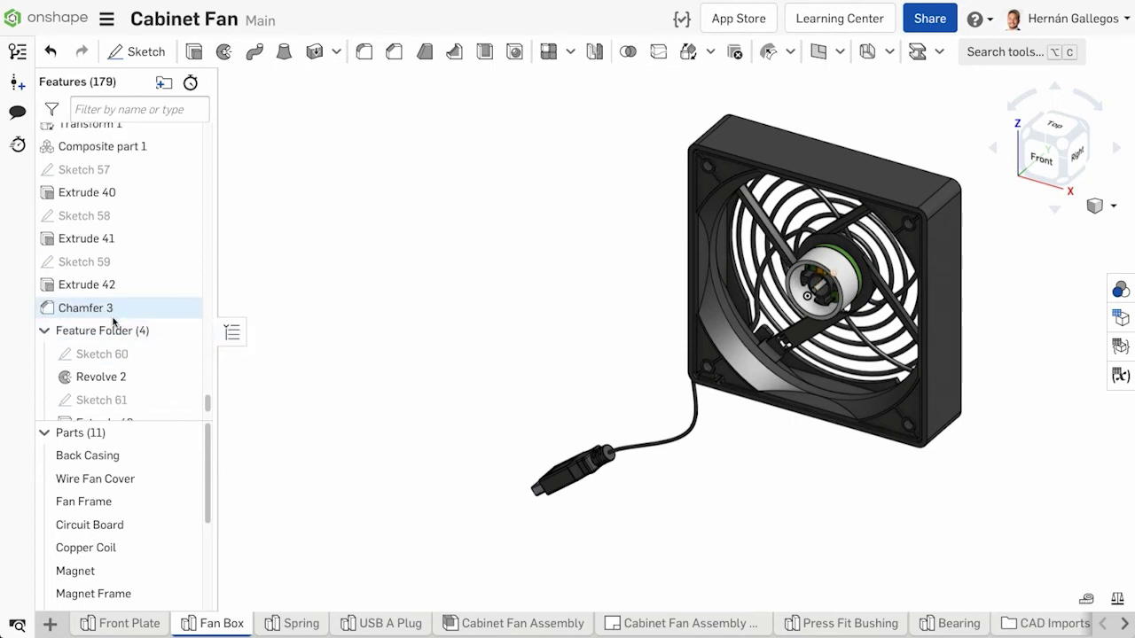
{"action": "right_click", "coordinate": [127, 308]}
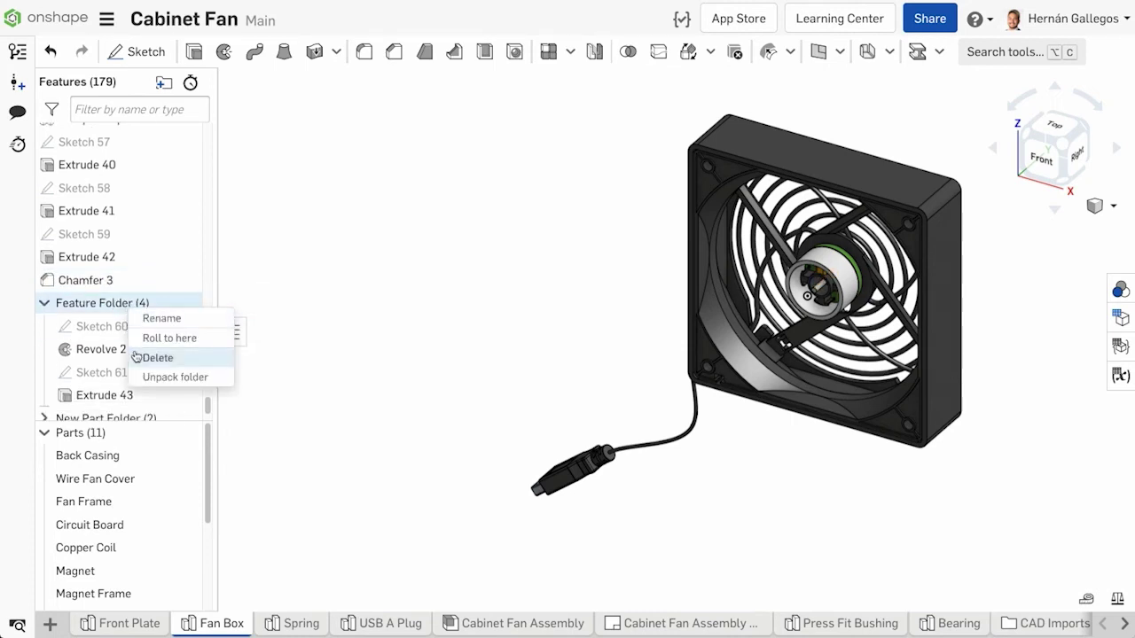
{"action": "left_click", "coordinate": [159, 378]}
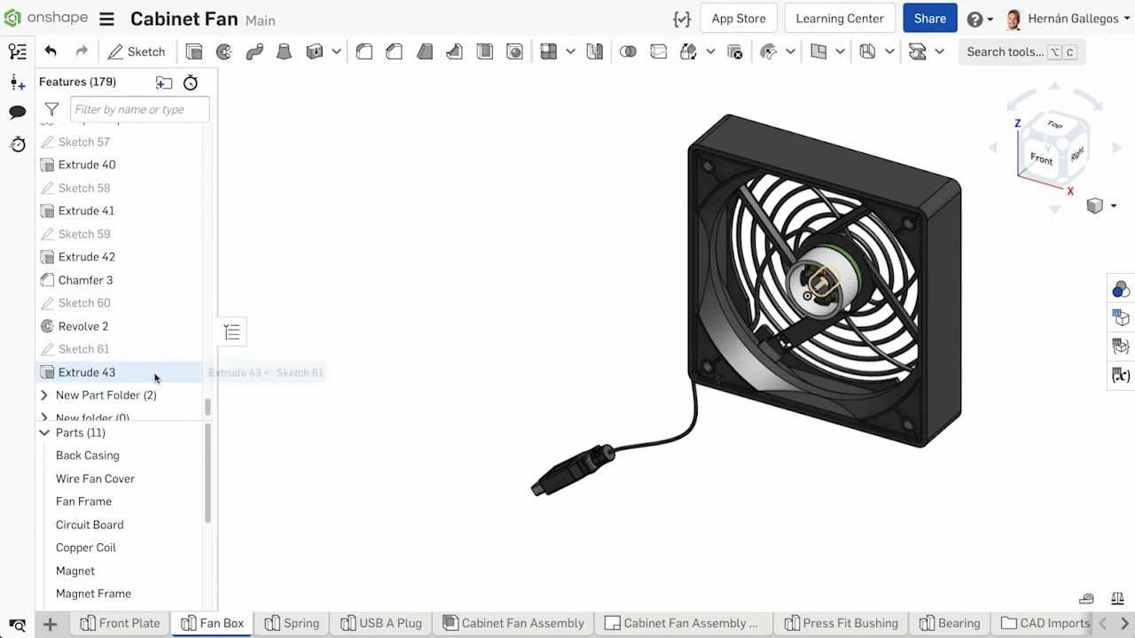
Delete New Part Folder along with its Sketch 62 and Extrude 44.
{"action": "scroll", "coordinate": [133, 359], "scroll_direction": "down", "scroll_amount": 1}
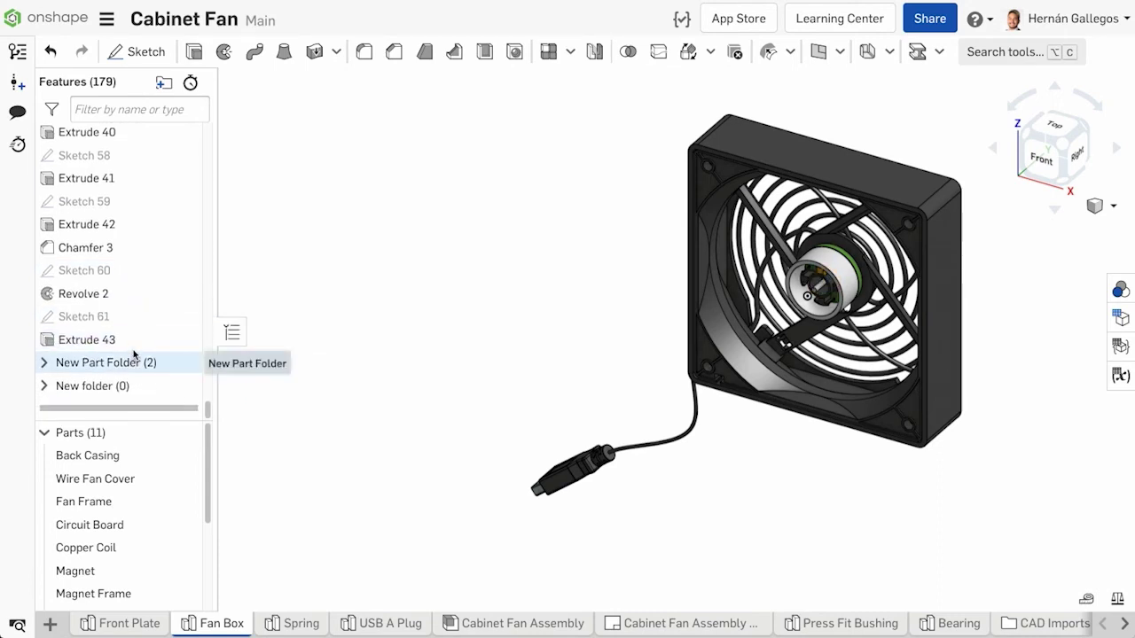
{"action": "left_click", "coordinate": [111, 356]}
{"action": "scroll", "coordinate": [115, 355], "scroll_direction": "down", "scroll_amount": 1}
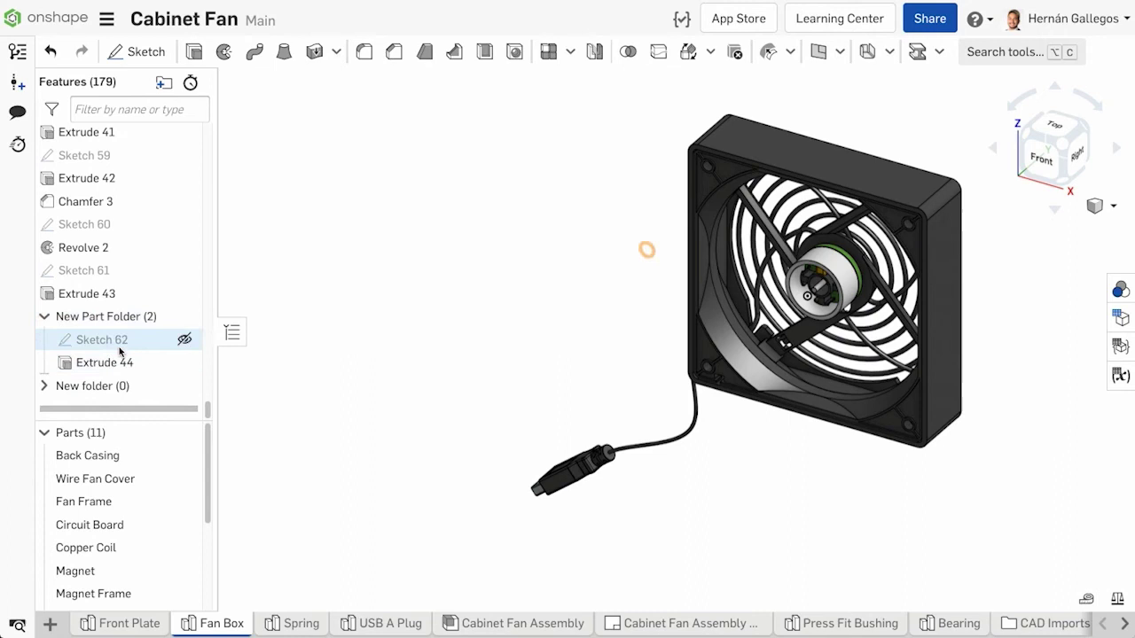
{"action": "right_click", "coordinate": [138, 319]}
{"action": "left_click", "coordinate": [168, 370]}
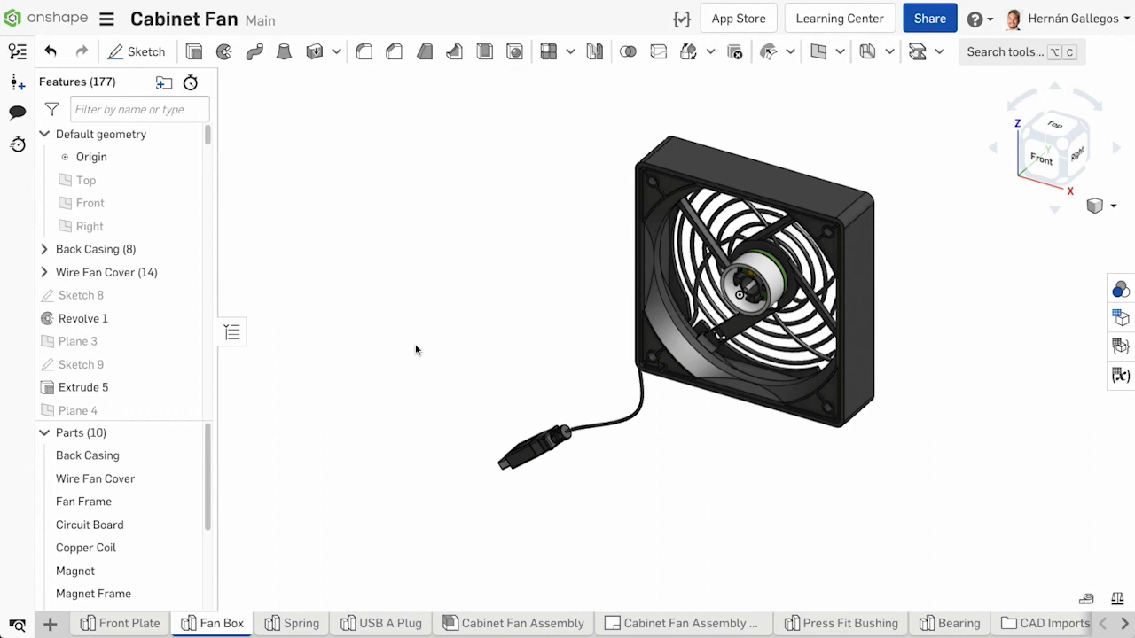
{"action": "left_click_drag", "start_coordinate": [144, 275], "coordinate": [144, 244]}
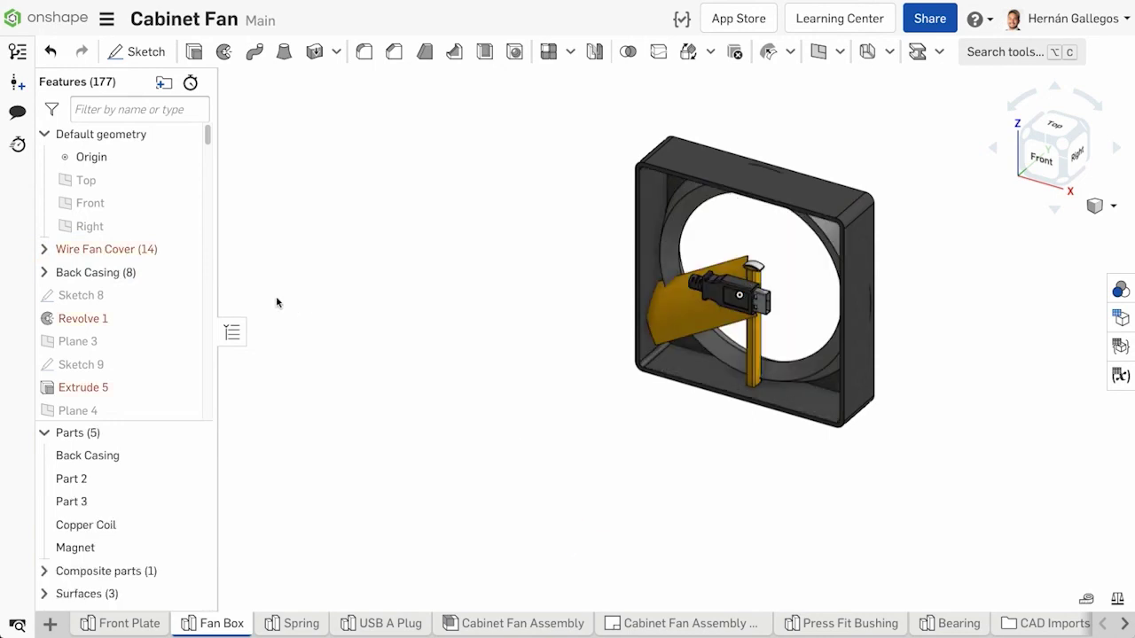
{"action": "left_click", "coordinate": [44, 251]}
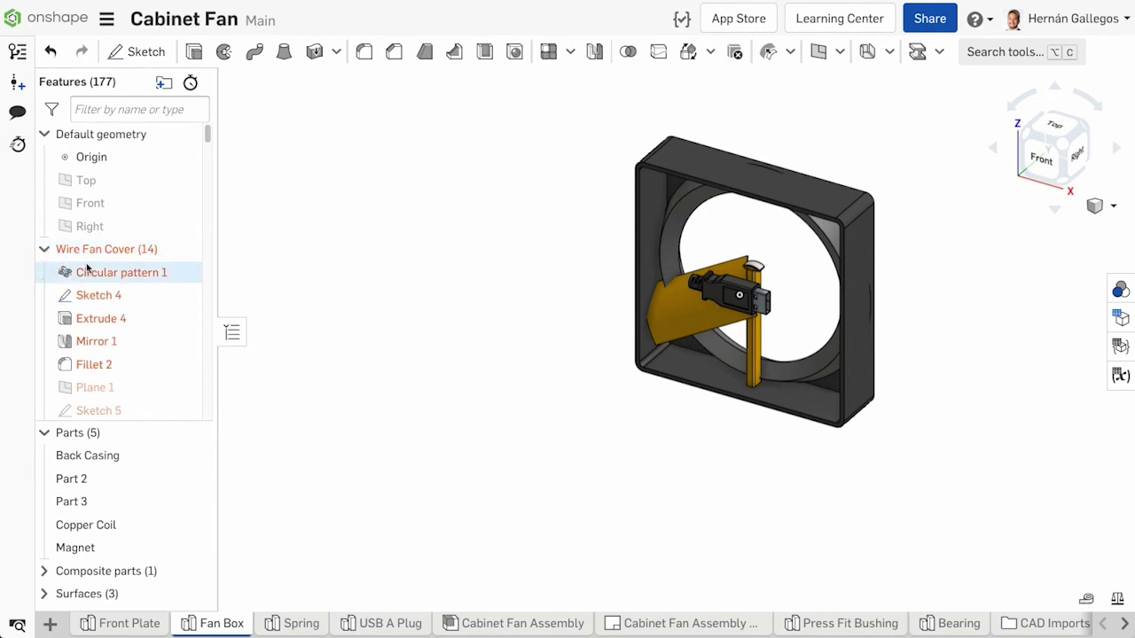
{"action": "mouse_move", "coordinate": [205, 142]}
{"action": "left_mouse_down"}
{"action": "mouse_move", "coordinate": [207, 174]}
{"action": "mouse_move", "coordinate": [209, 135]}
{"action": "left_mouse_up"}
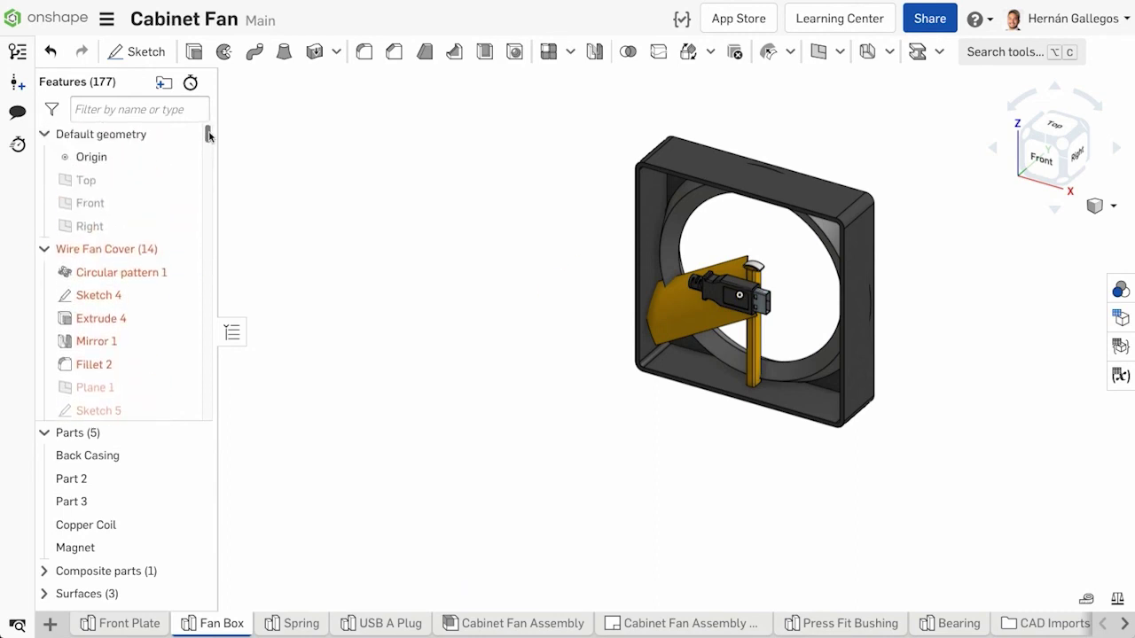
{"action": "left_click", "coordinate": [51, 53]}
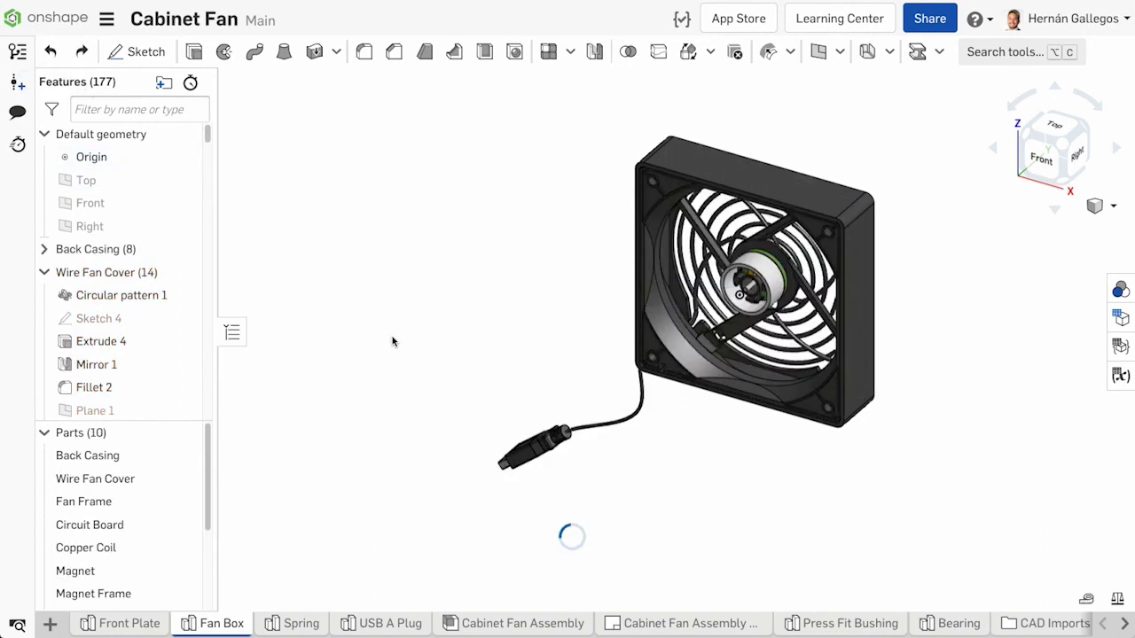